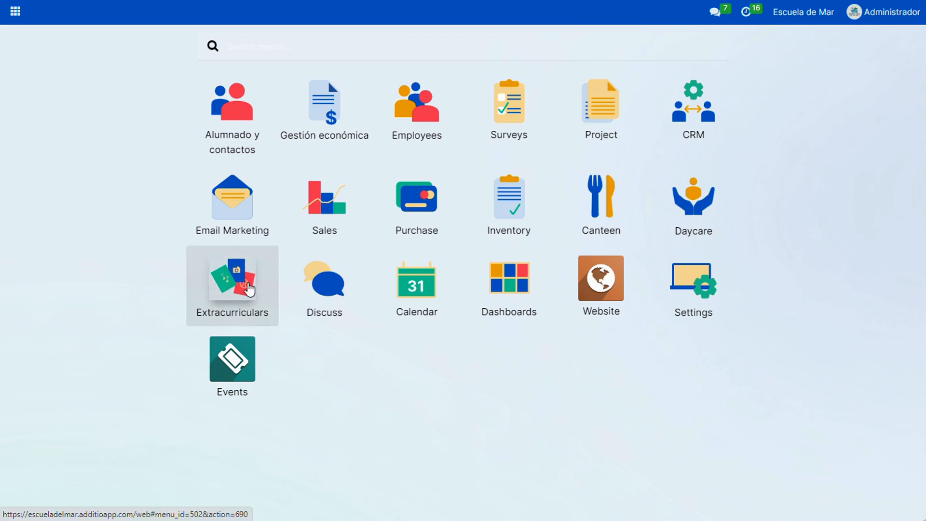
Open the Football extracurricular and its linked product record
click(242, 289)
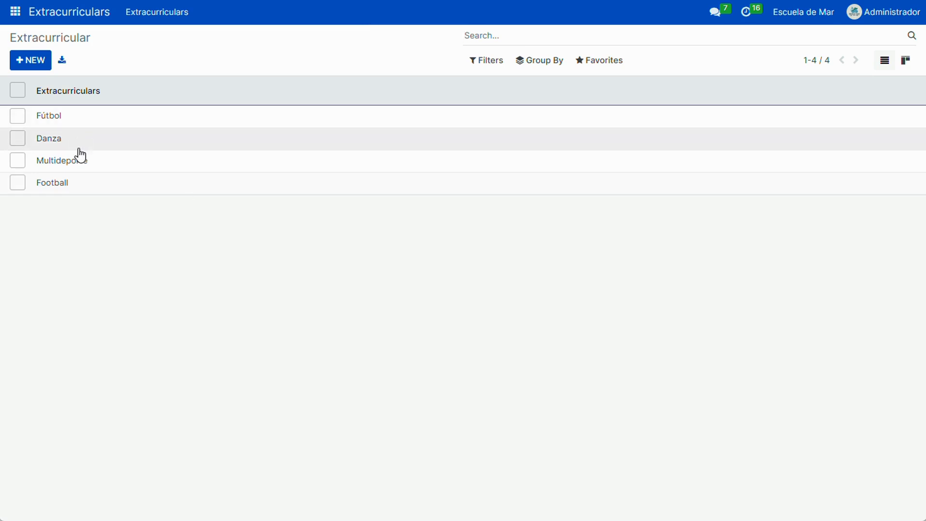
click(64, 183)
click(809, 211)
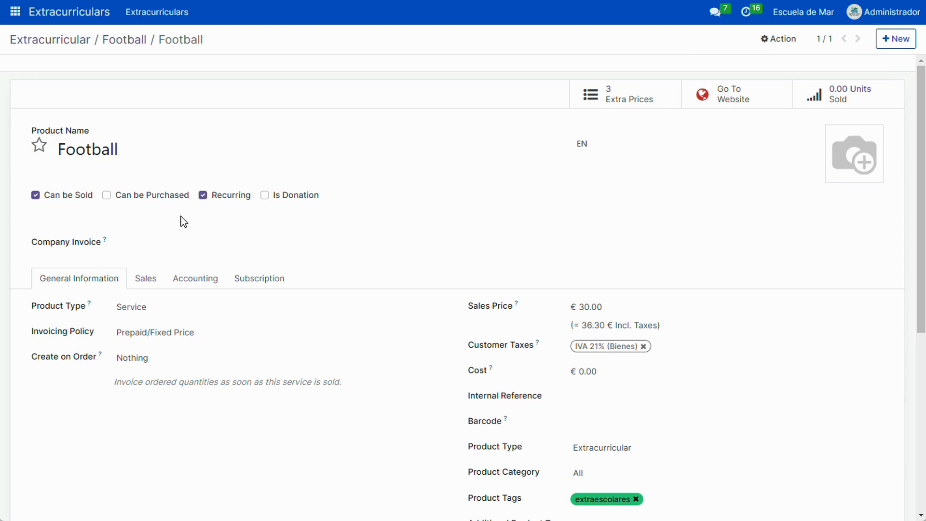
Examine the Football product's sale and recurring options, product type, price, taxes, tags and internal notes
scroll(162, 277, down, 4)
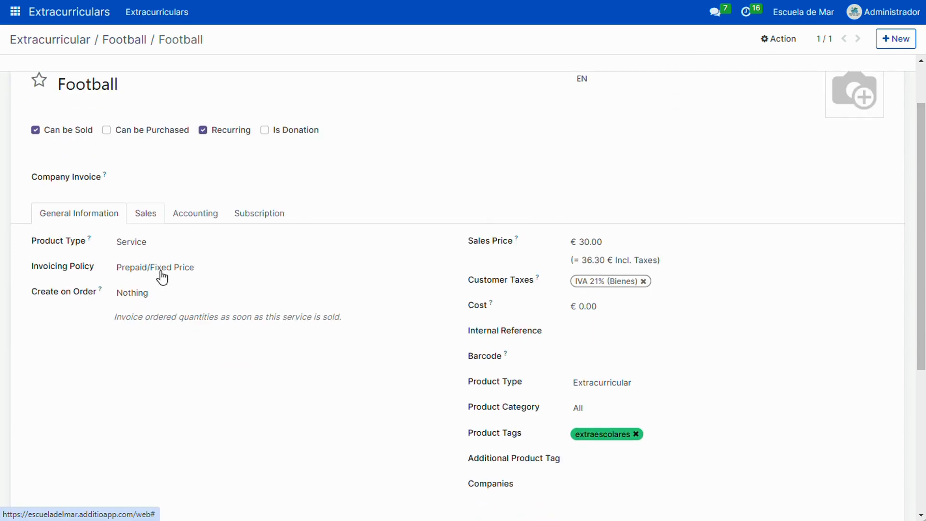
scroll(161, 349, up, 4)
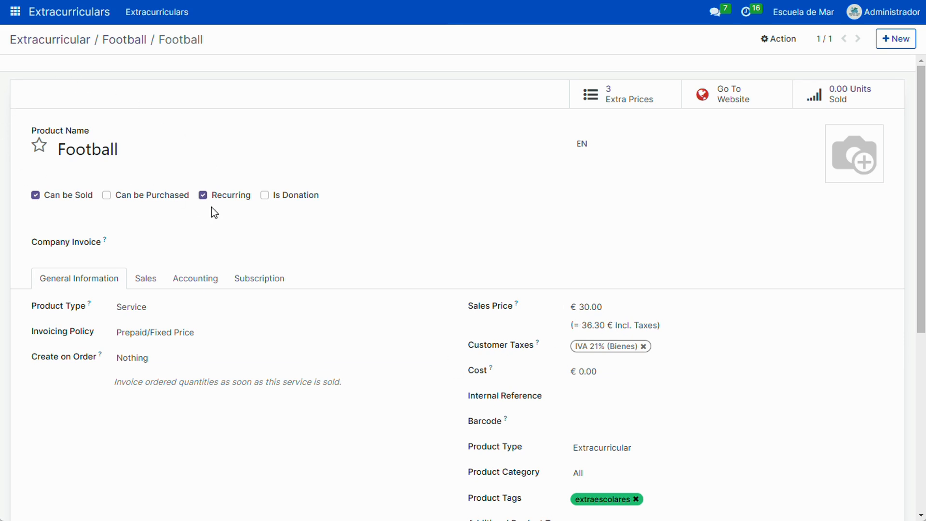
scroll(262, 363, down, 5)
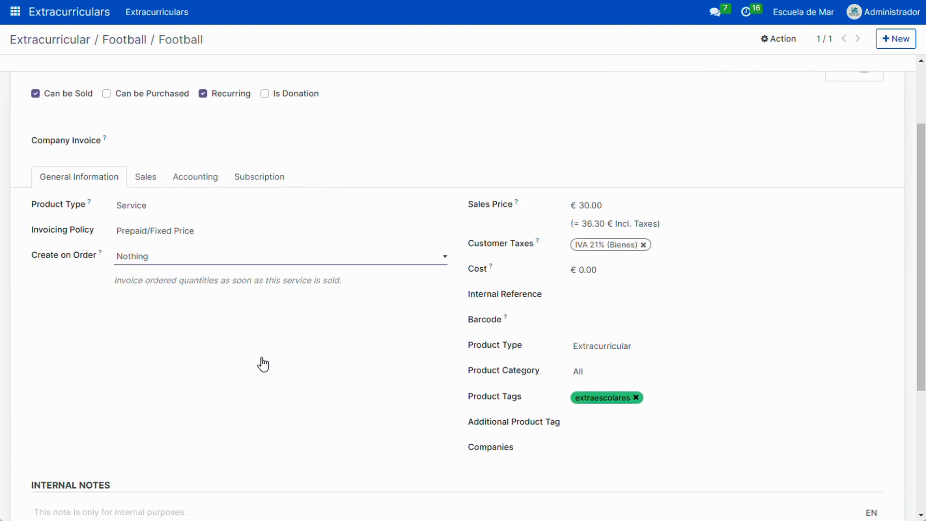
scroll(263, 365, down, 1)
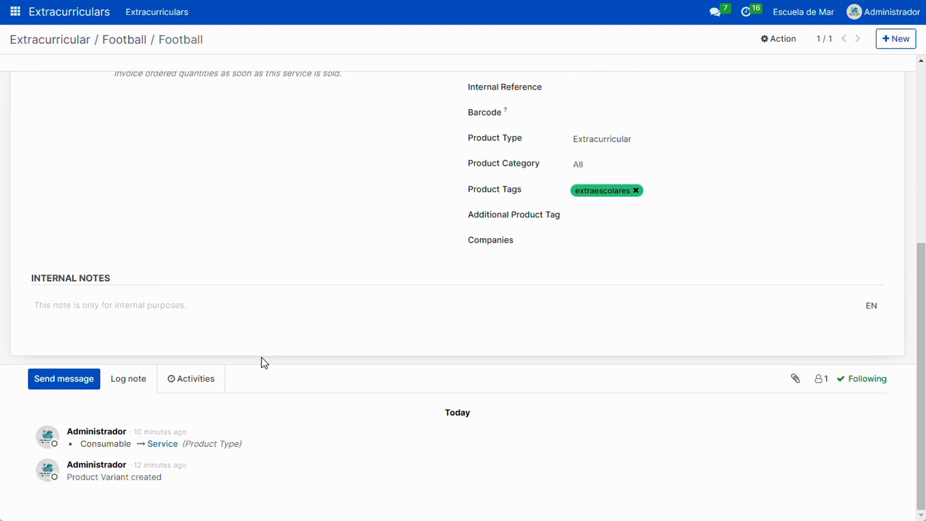
scroll(261, 357, up, 4)
scroll(261, 363, up, 1)
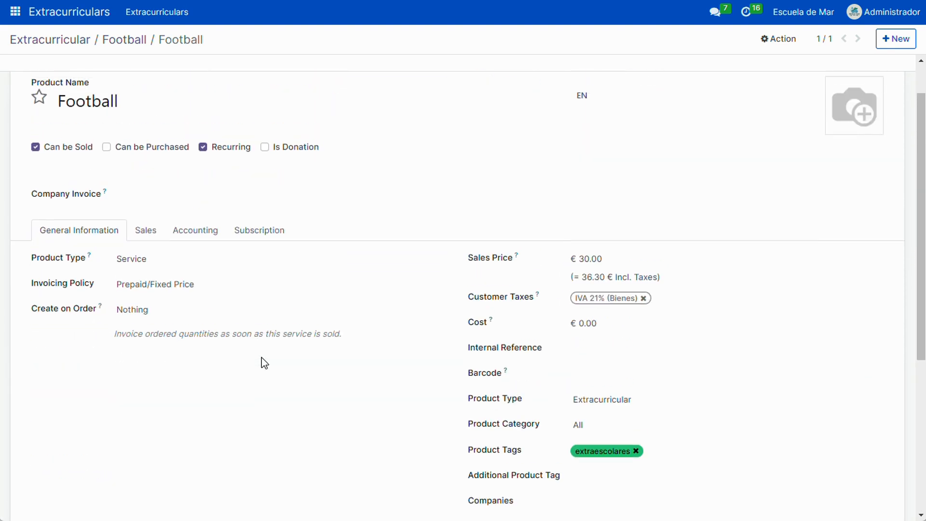
scroll(261, 359, down, 1)
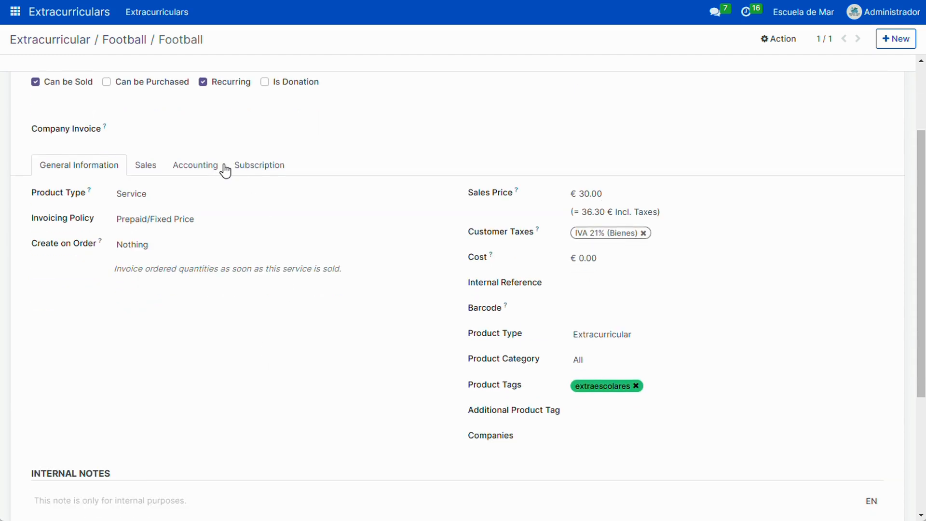
scroll(146, 235, up, 2)
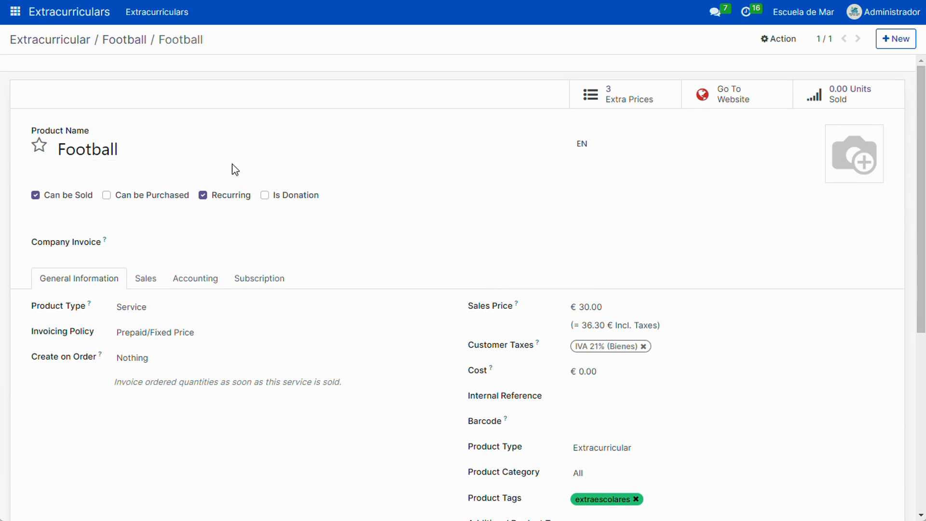
scroll(221, 206, down, 3)
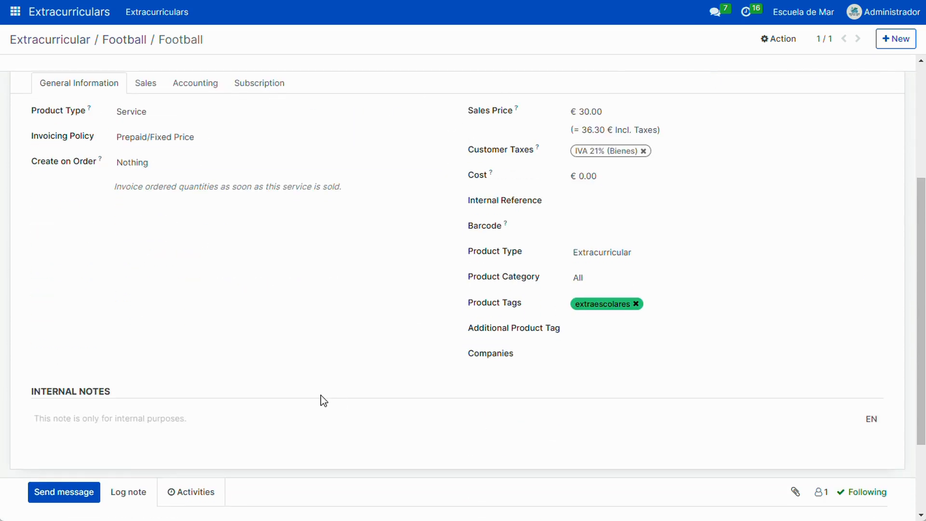
scroll(279, 376, up, 2)
scroll(591, 130, up, 1)
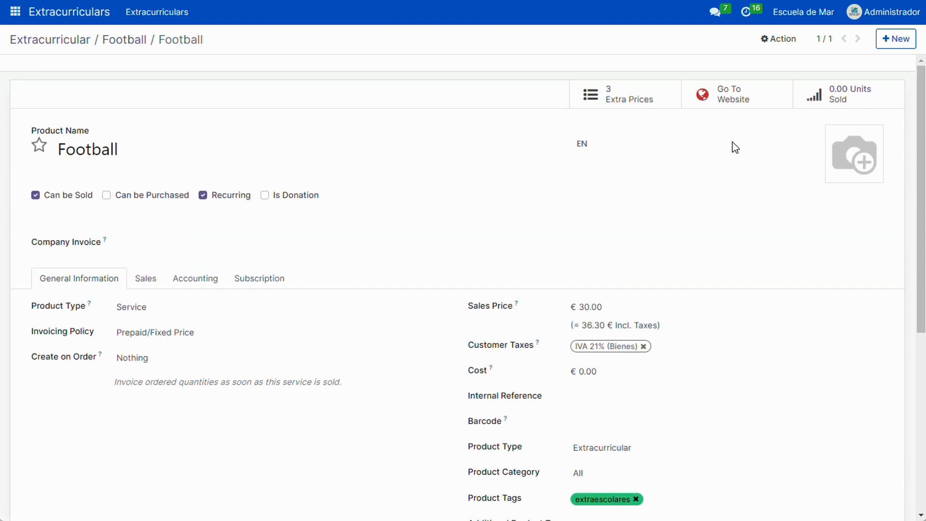
View the Football product's extra prices and return to the Football extracurricular record
click(644, 97)
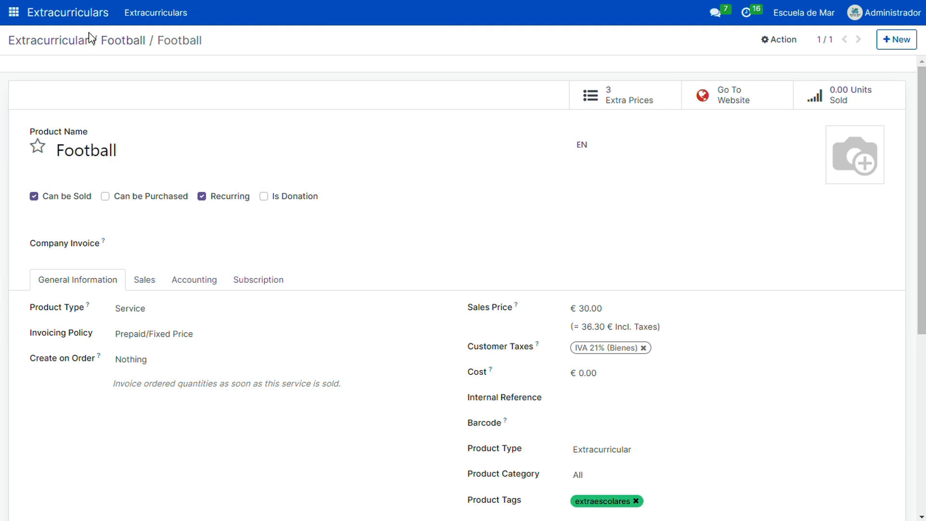
click(124, 43)
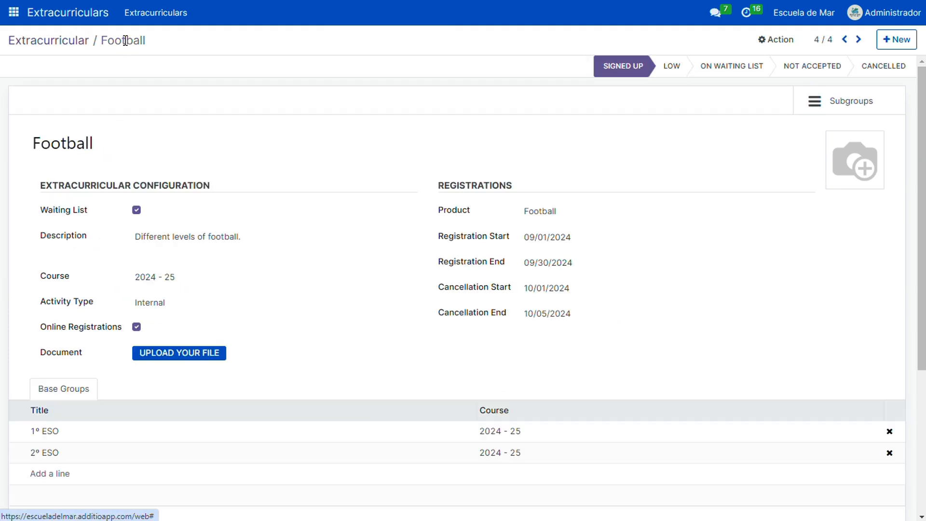
click(62, 48)
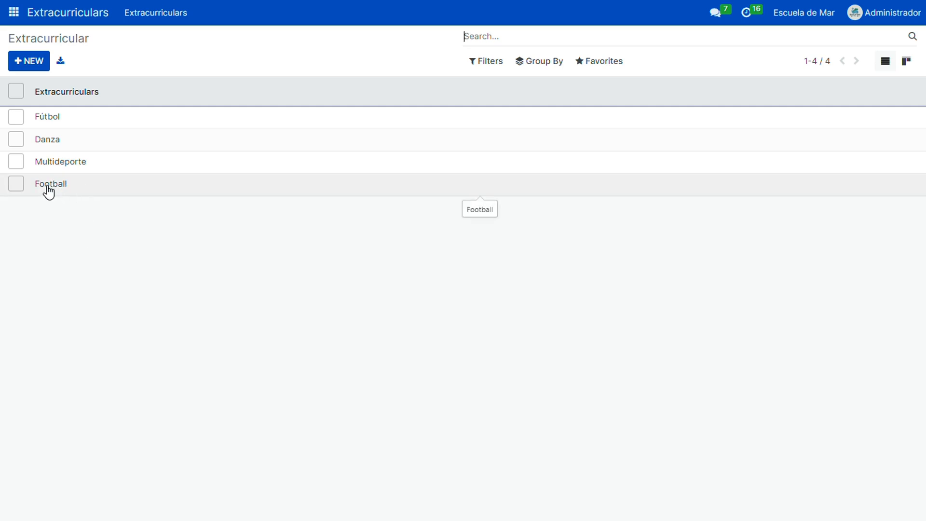
click(64, 184)
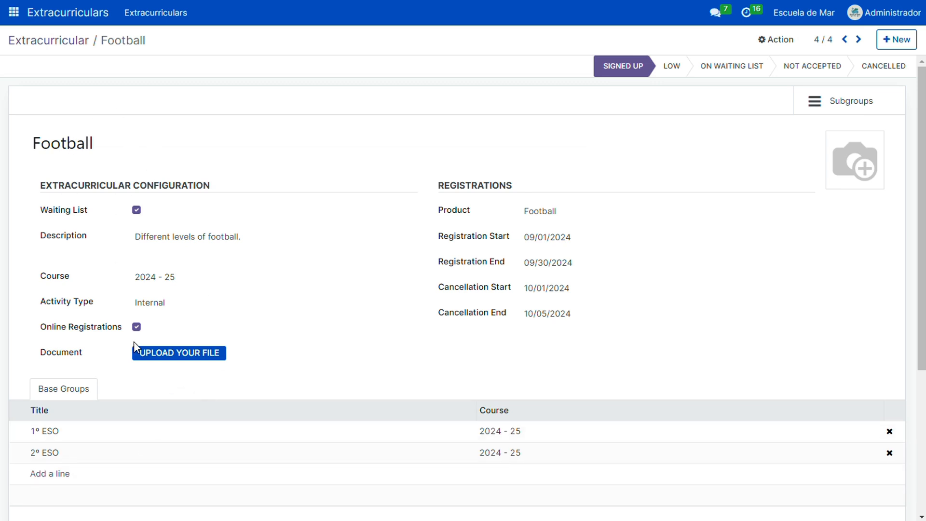
Review the Football activity's configuration, including its activity type, and its registration dates
scroll(191, 368, down, 2)
scroll(192, 368, up, 2)
scroll(192, 367, down, 2)
scroll(192, 363, up, 2)
click(279, 302)
click(74, 307)
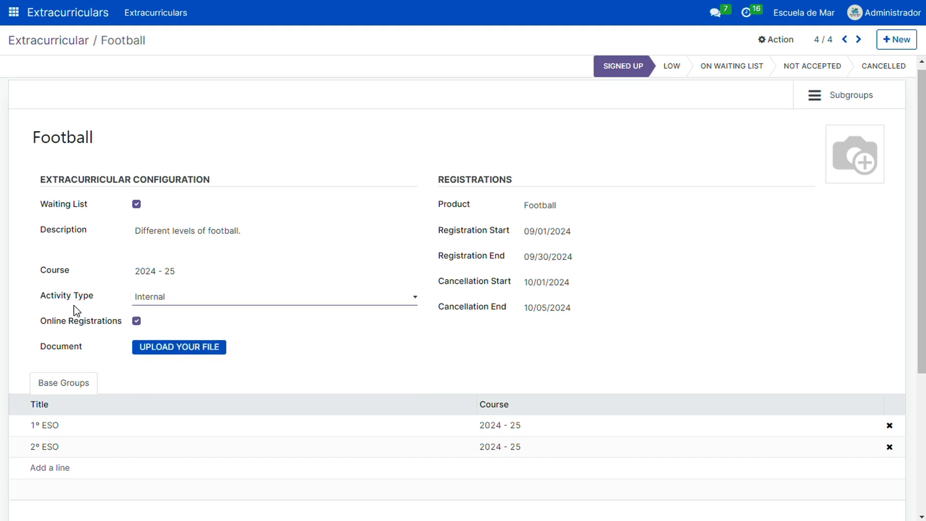
Disable online registrations for the Football activity and enable them again
scroll(74, 305, down, 1)
click(136, 263)
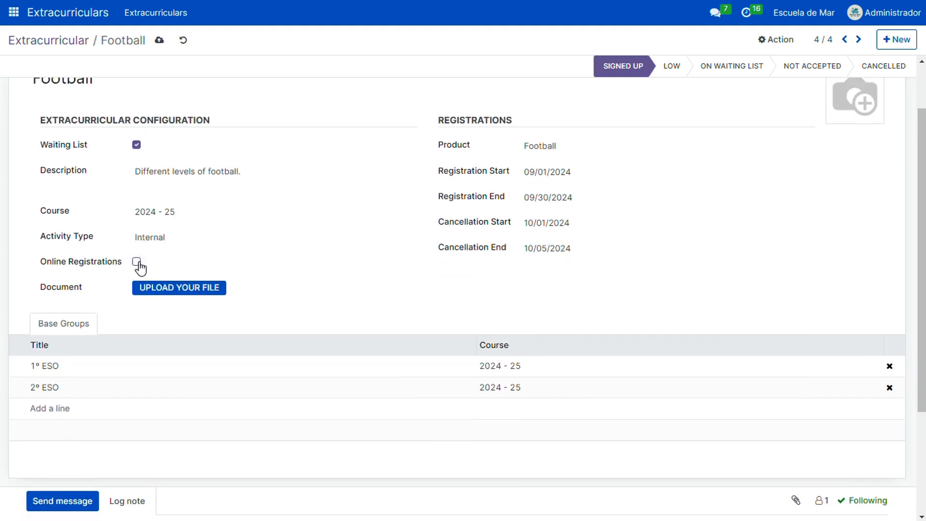
scroll(86, 282, down, 2)
scroll(85, 282, up, 4)
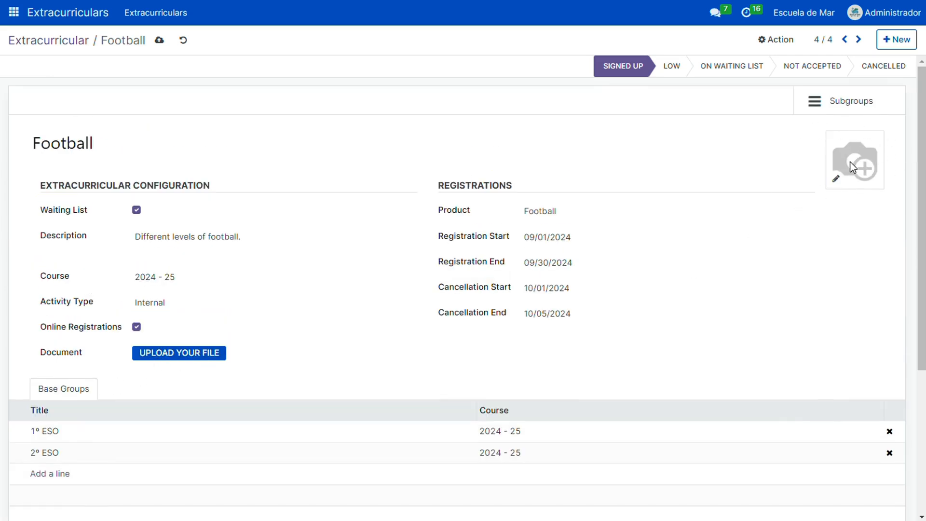
scroll(262, 305, down, 1)
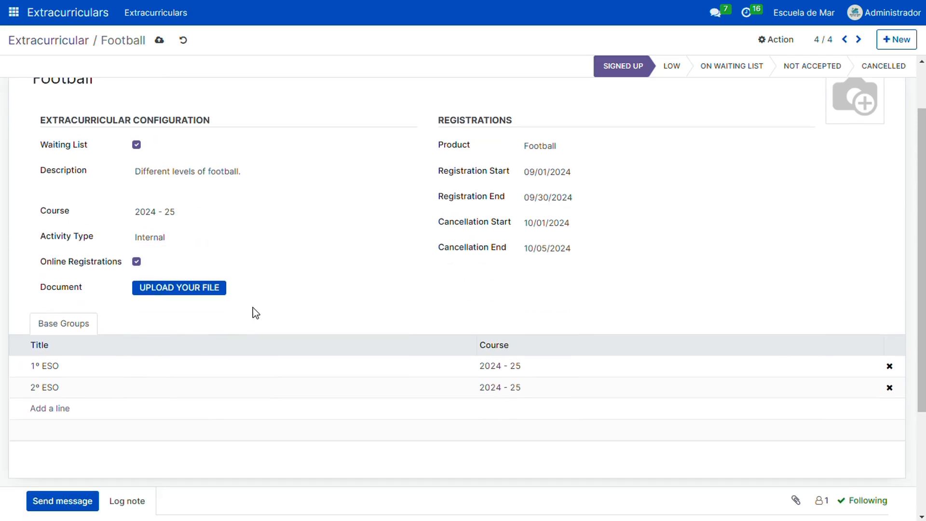
scroll(226, 334, up, 1)
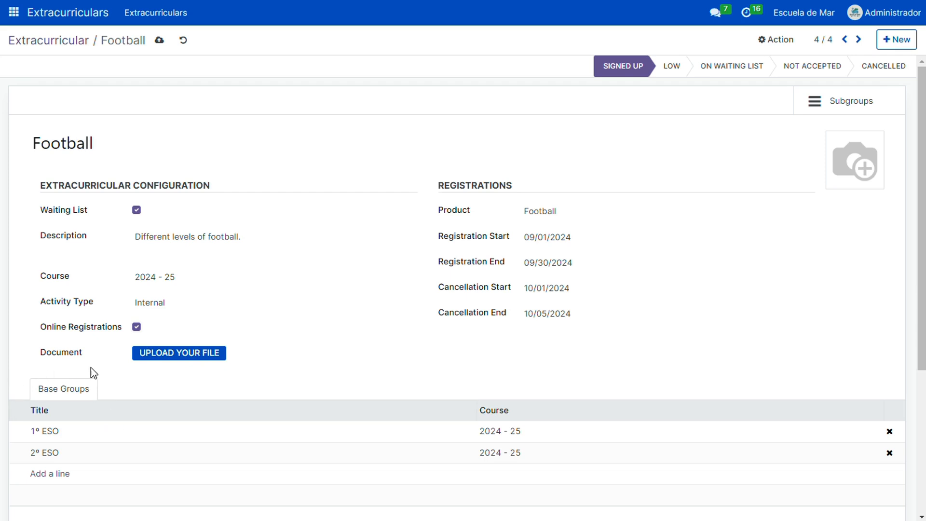
Inspect Football's assigned base groups and the groups available to add, without selecting any
scroll(100, 407, down, 4)
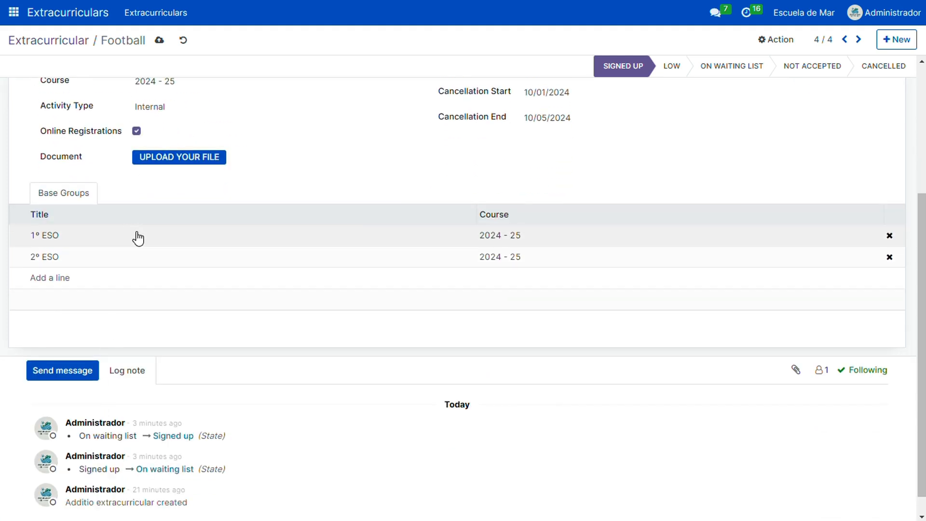
click(83, 245)
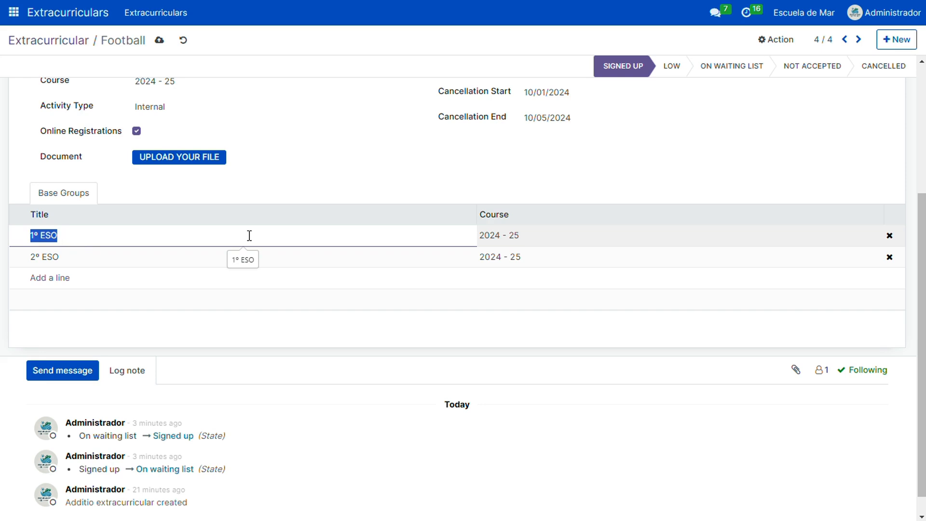
click(379, 236)
click(145, 304)
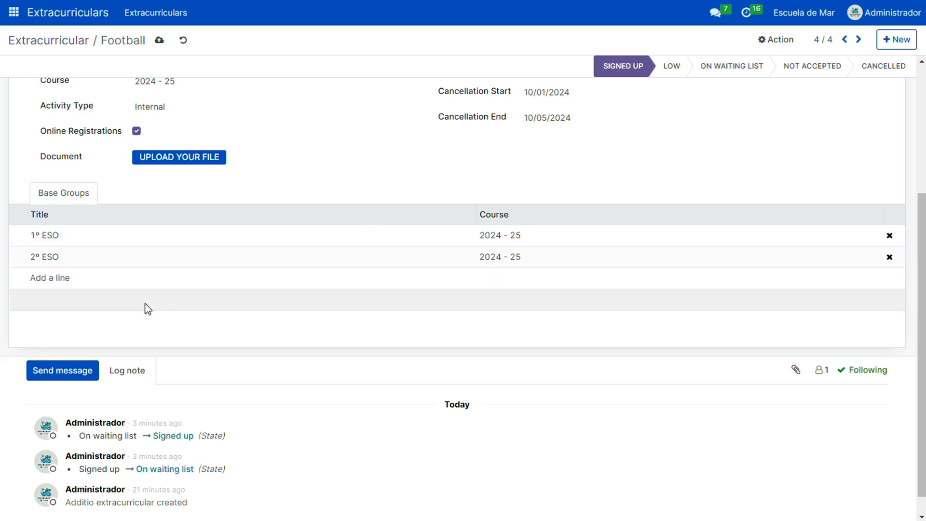
click(57, 279)
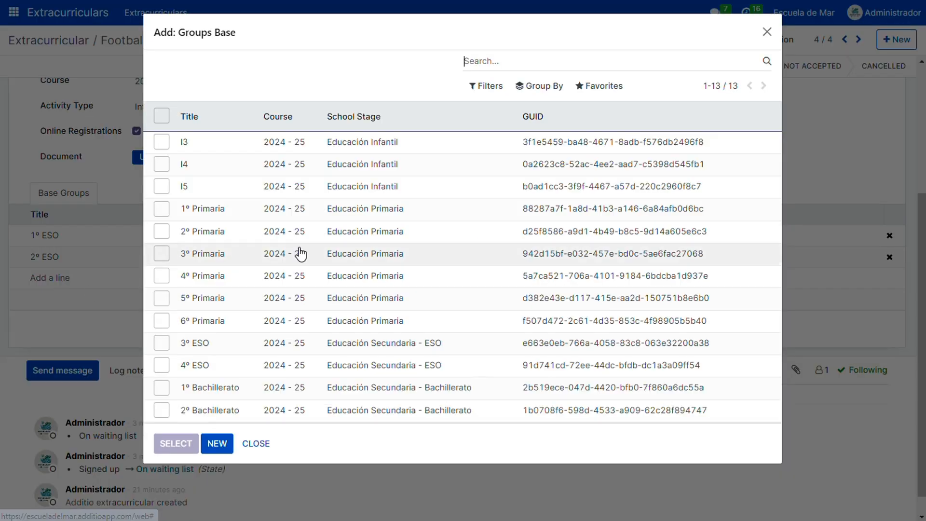
click(256, 442)
scroll(178, 328, up, 2)
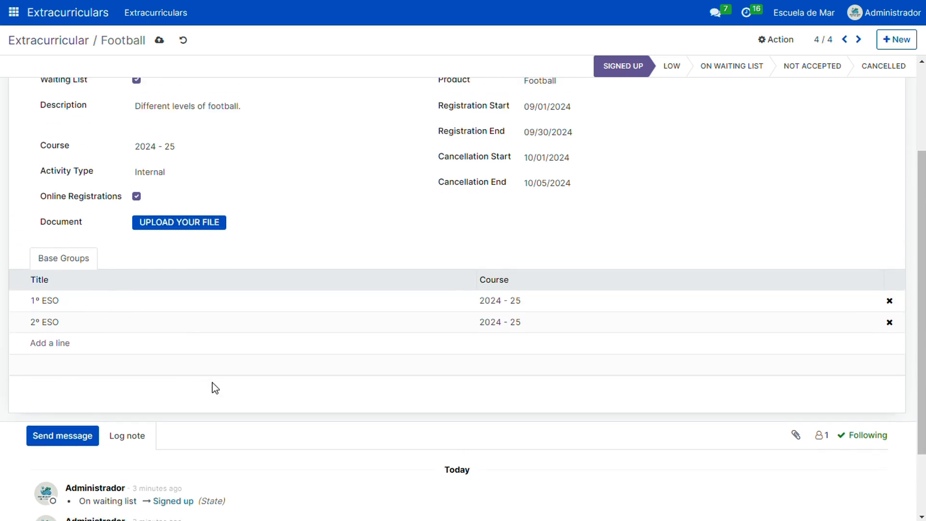
scroll(215, 388, up, 4)
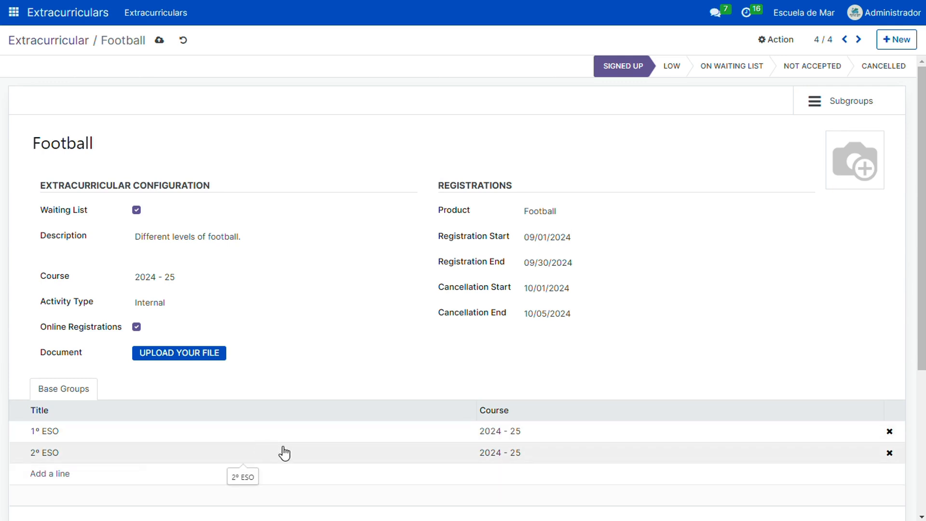
Remove the 2º ESO base group from the Football activity and add it back
click(889, 452)
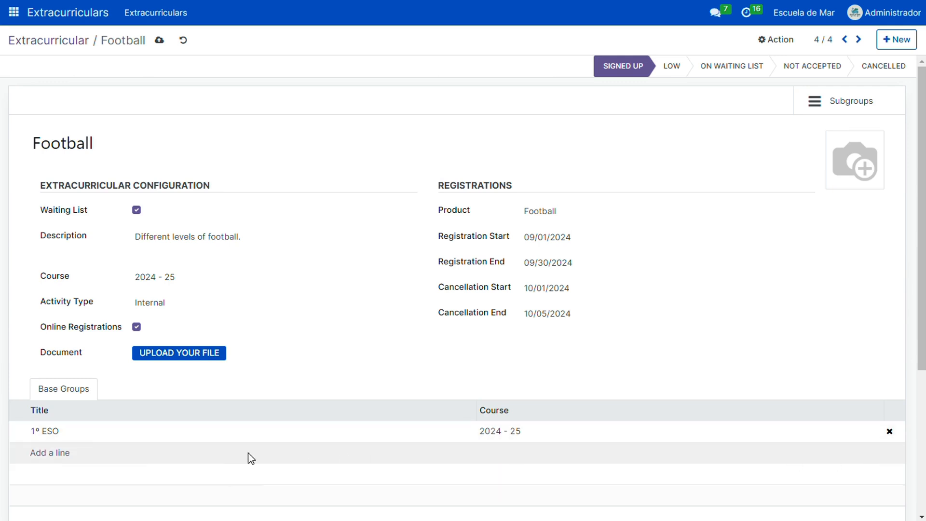
click(59, 455)
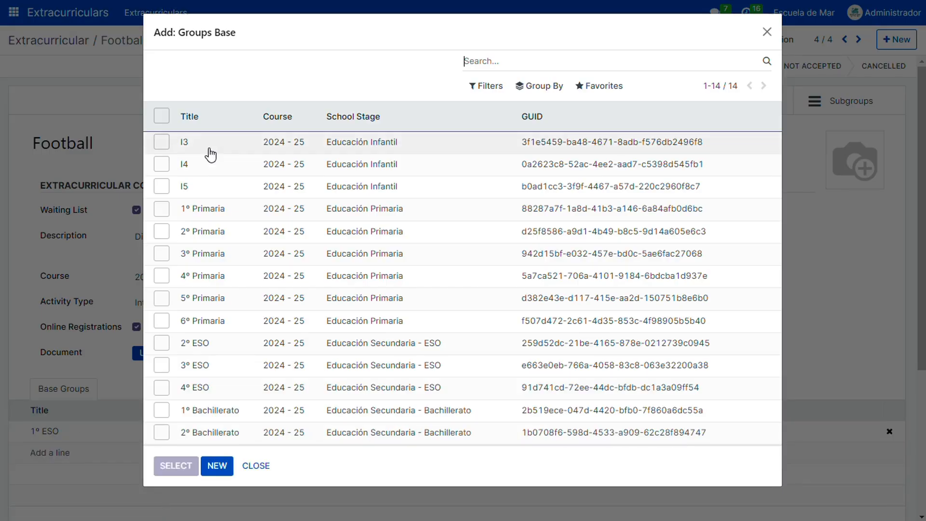
click(164, 346)
click(175, 465)
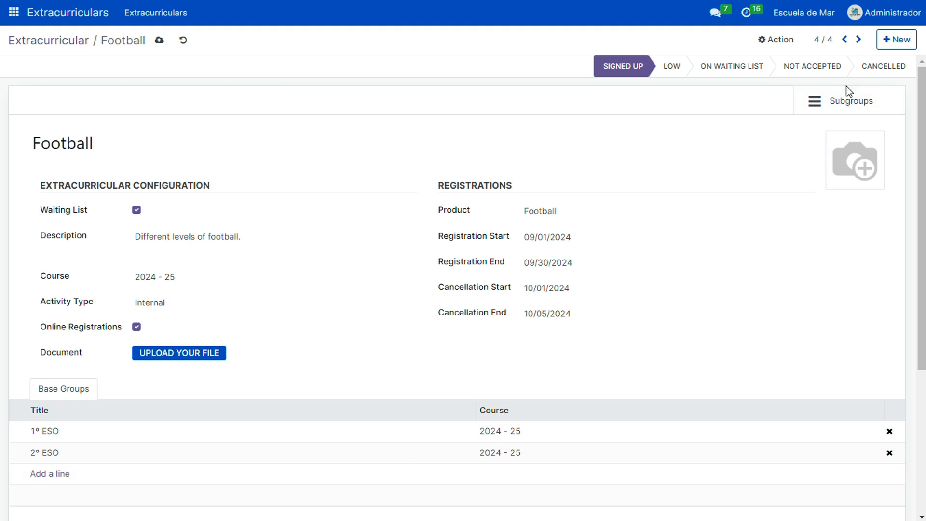
Open Football's Level 1 subgroup and inspect its Monday and Thursday schedule entries
click(850, 103)
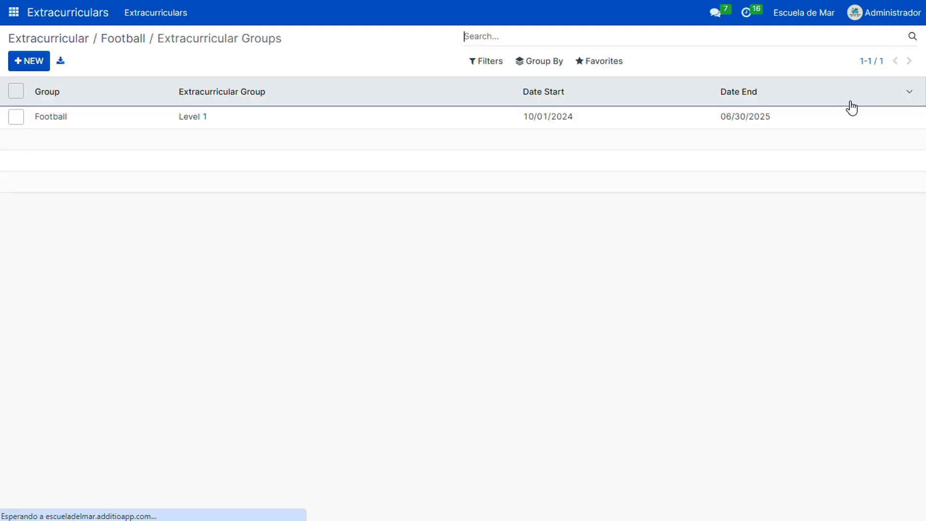
click(60, 124)
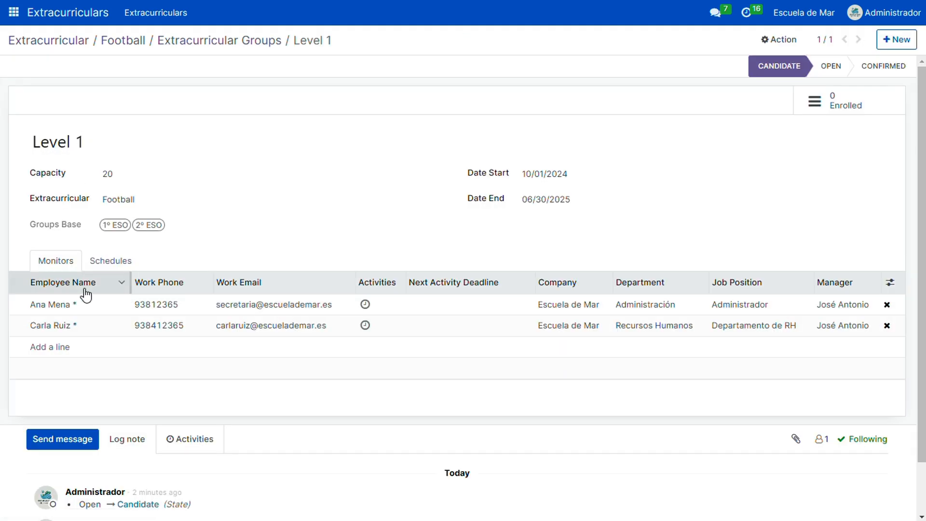
click(109, 261)
click(41, 304)
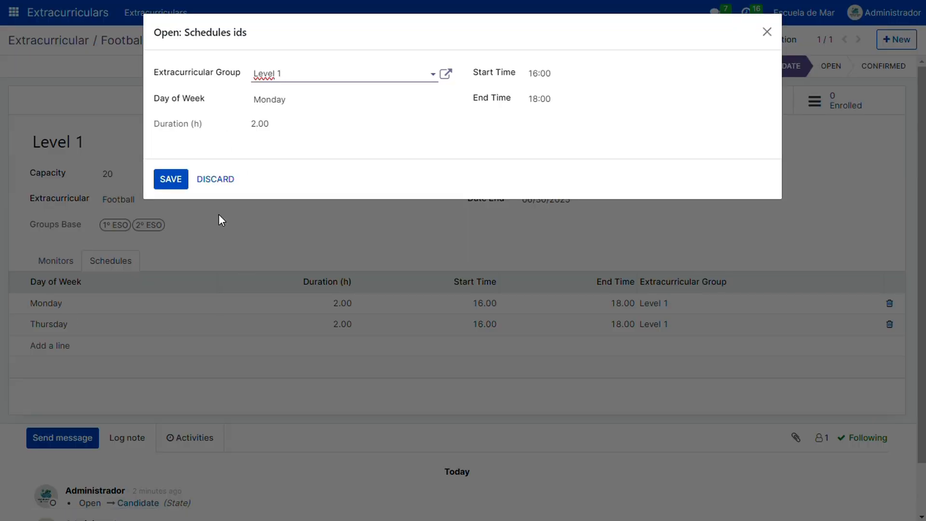
click(767, 32)
click(48, 325)
click(767, 32)
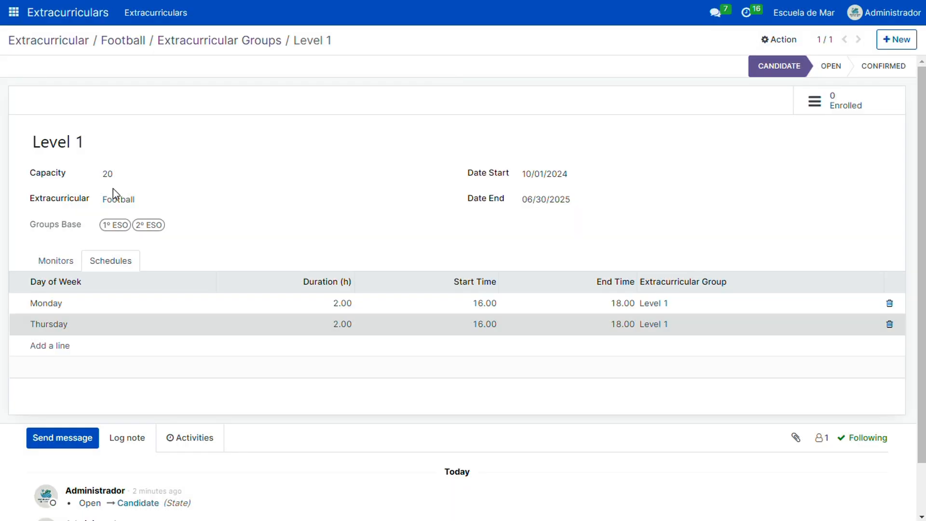
Review the Level 1 subgroup's monitors and its 1º ESO and 2º ESO base groups
click(66, 263)
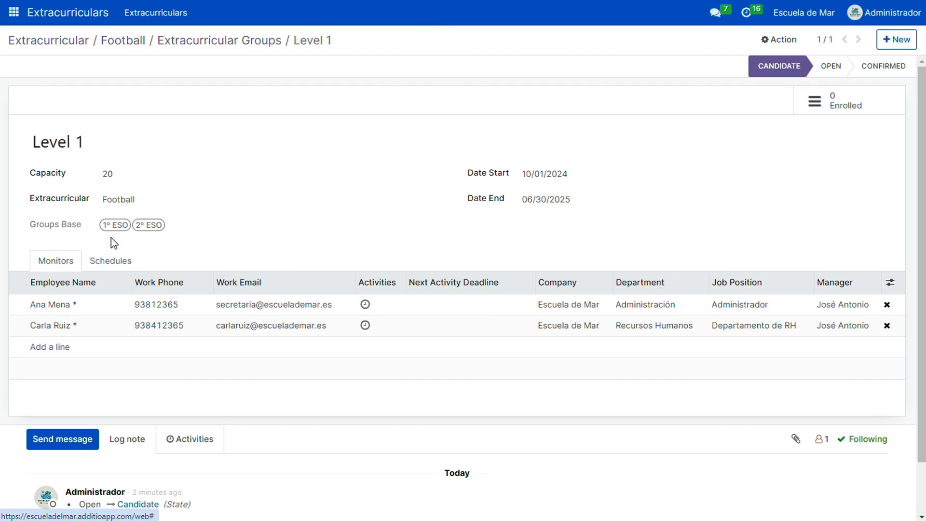
click(119, 227)
click(147, 228)
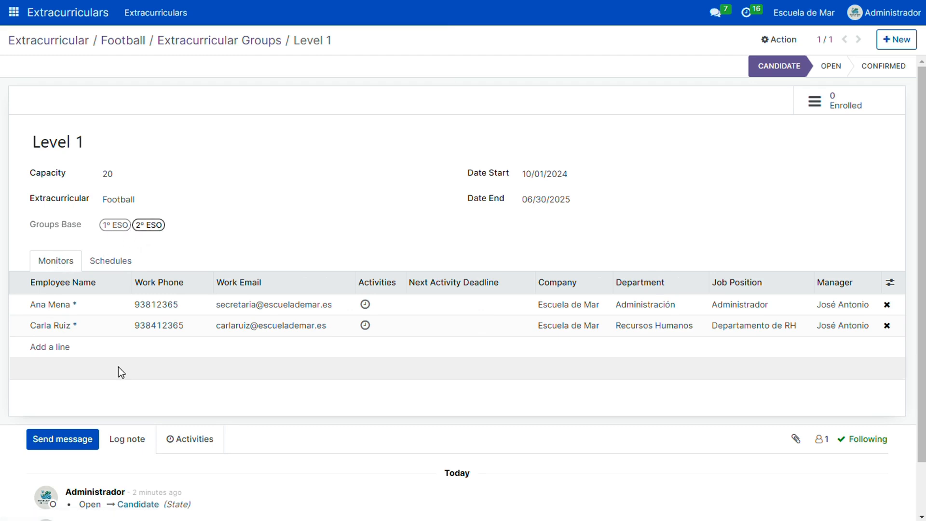
Return to Football's list of extracurricular groups and reopen the Level 1 subgroup
click(178, 115)
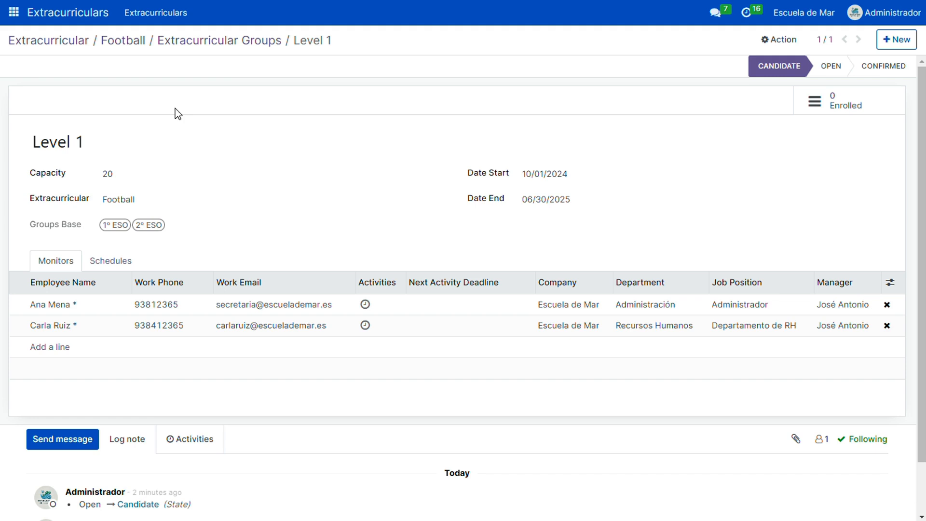
click(248, 41)
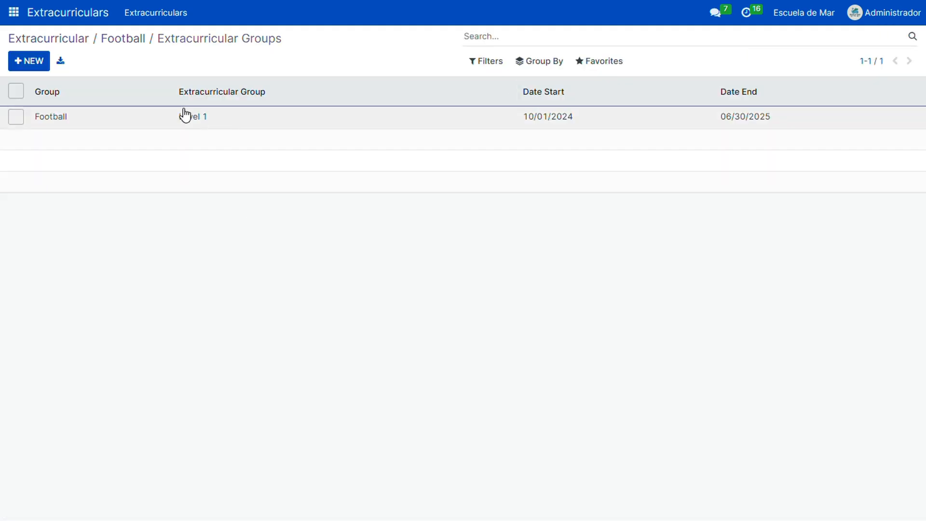
click(42, 117)
Try a capacity of 30 for the Level 1 subgroup and restore it to 20
click(129, 172)
key(BackSpace)
key(BackSpace)
text(30)
drag(130, 172, 82, 174)
text(20)
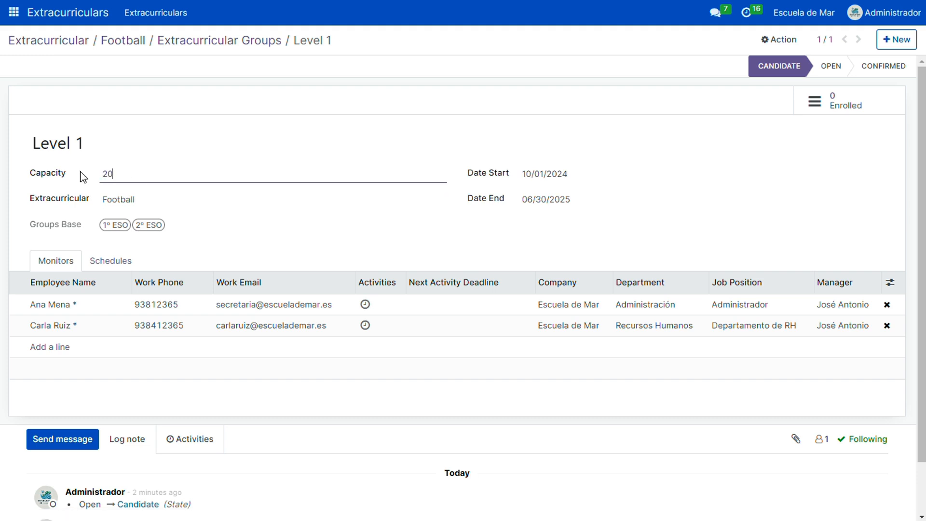
View the employee record of the first monitor assigned to Level 1 and close it without changes
click(57, 305)
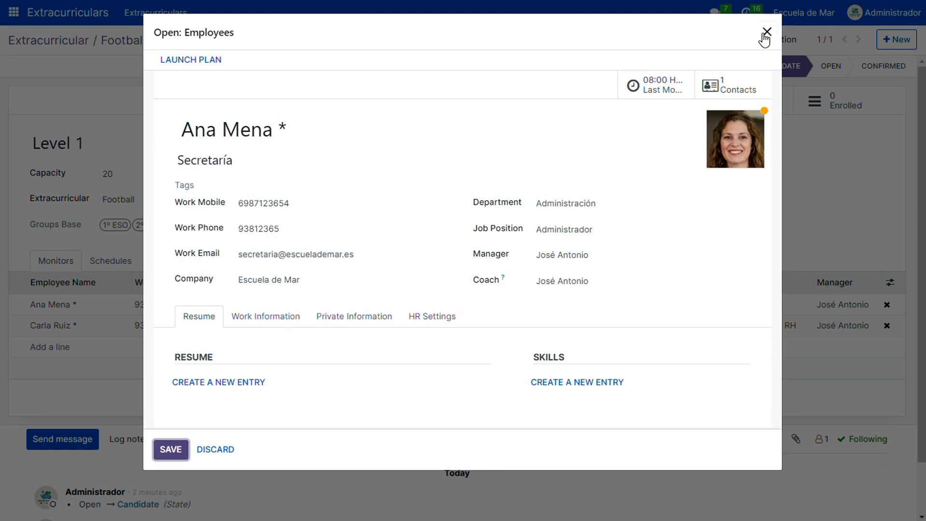
click(766, 32)
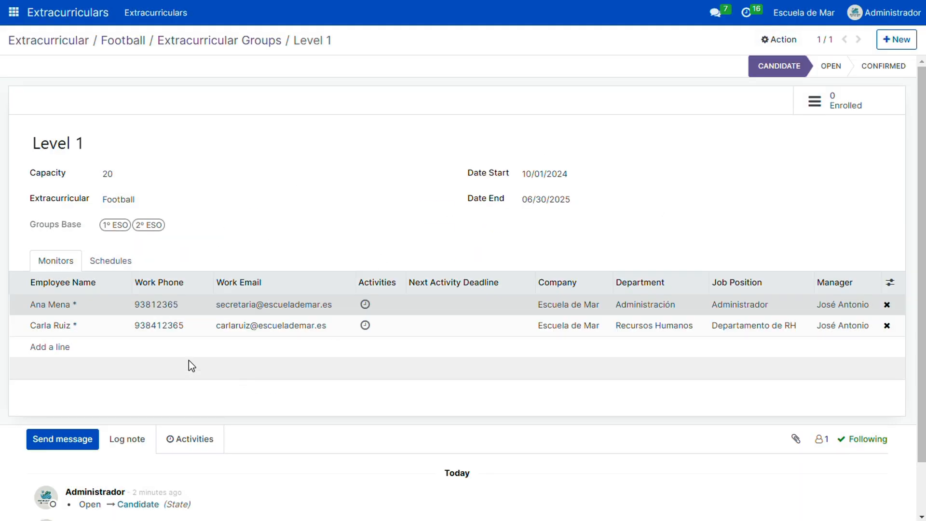
scroll(144, 364, down, 1)
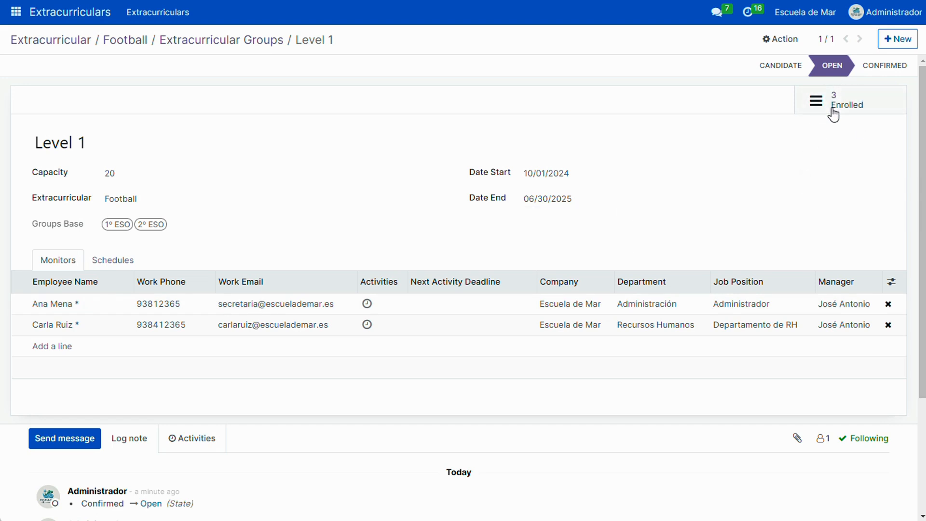
Open Level 1's enrollments and inspect the students offered for a new enrollment, without adding one
click(849, 94)
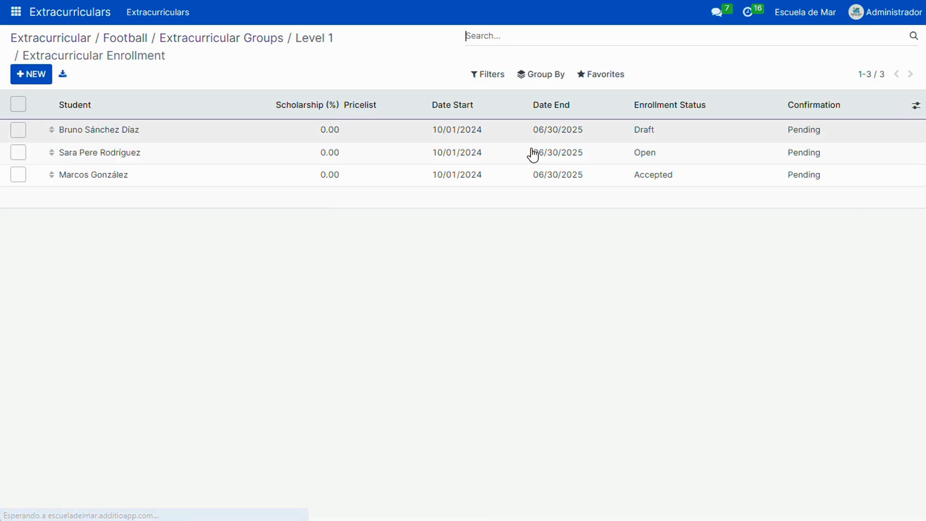
click(42, 76)
click(144, 192)
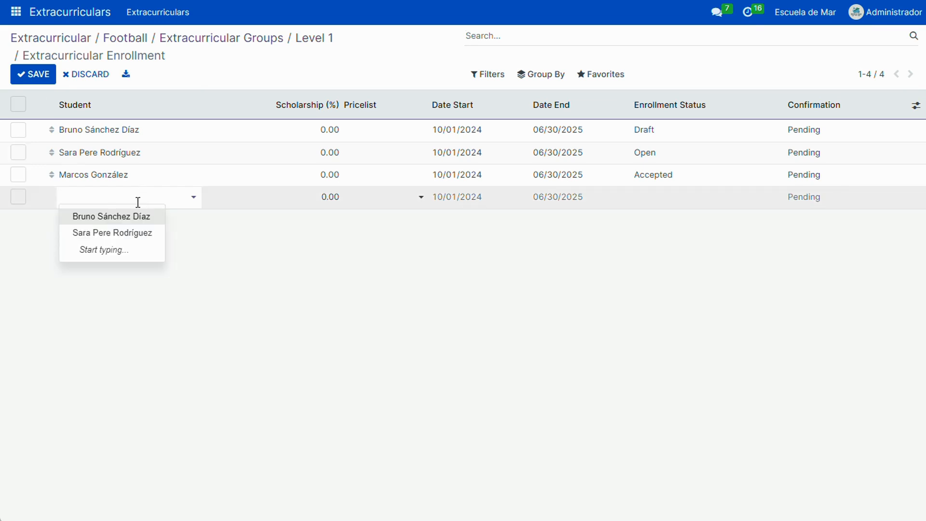
click(126, 275)
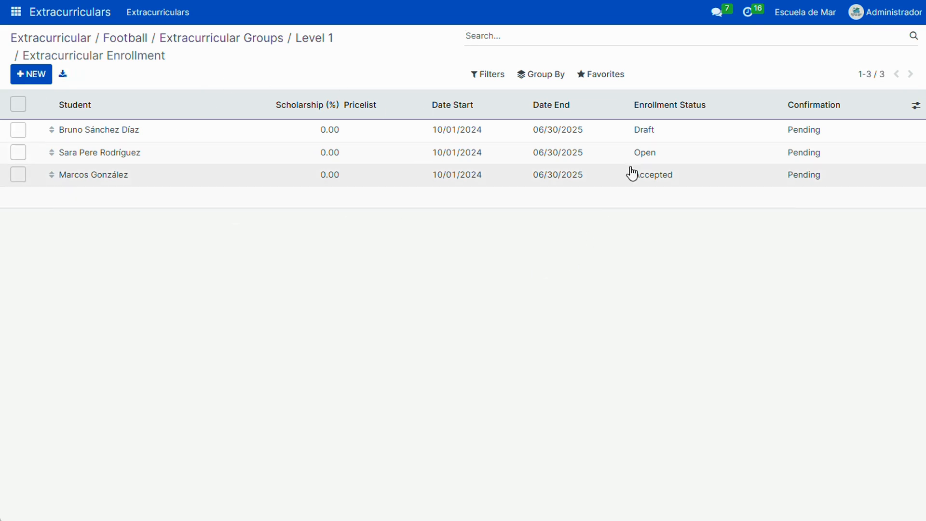
Inspect the enrollment status options for the third enrolled student, without selecting a different one
click(725, 177)
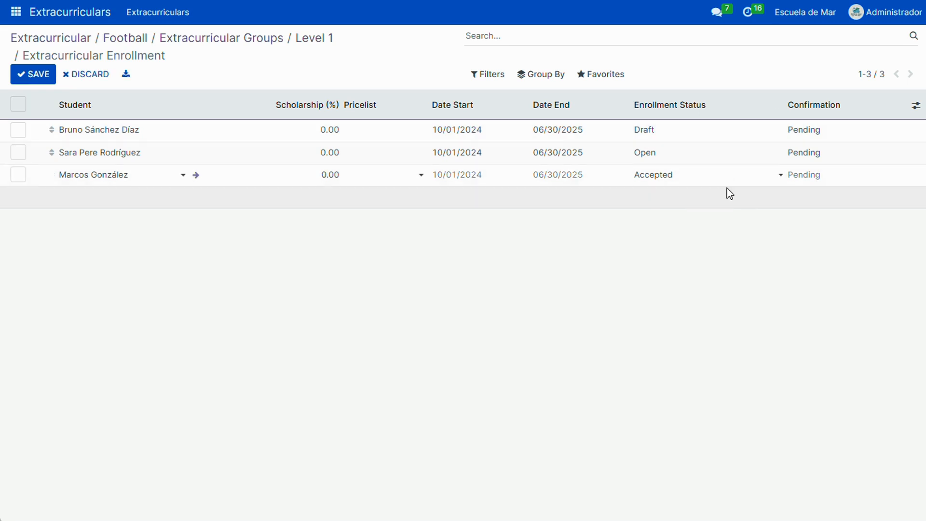
click(726, 180)
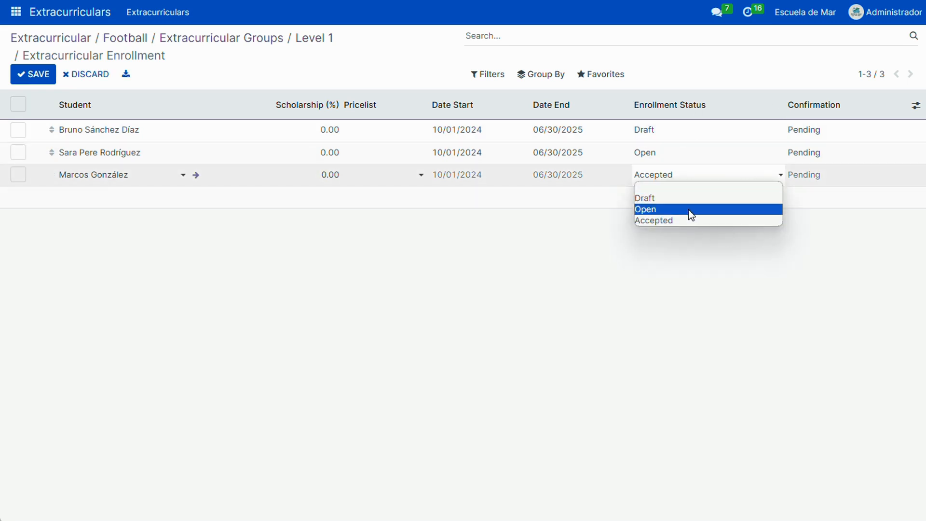
click(540, 325)
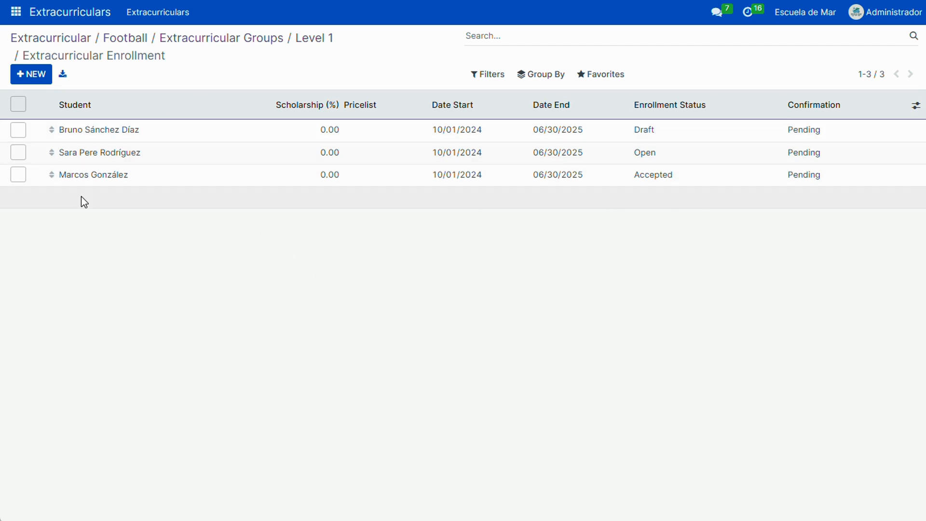
Return to the Level 1 subgroup and set its state to Confirmed
click(311, 40)
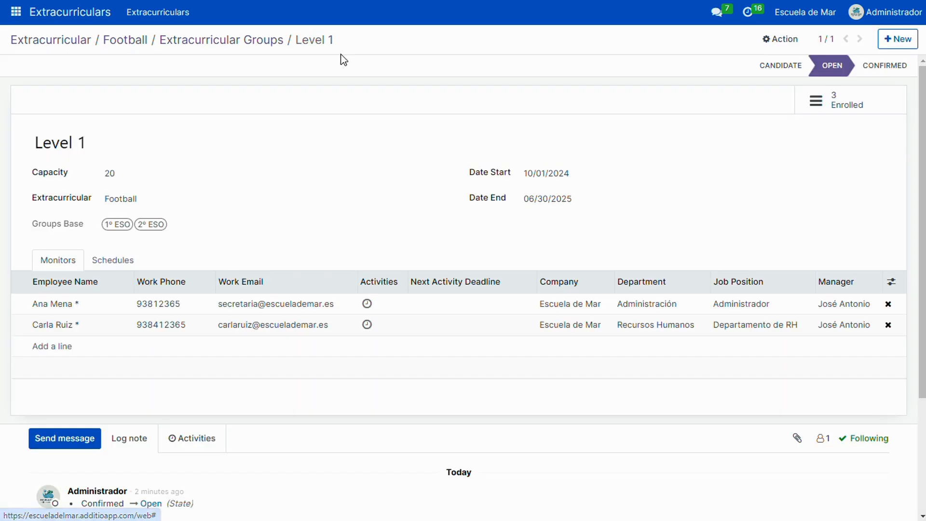
click(883, 67)
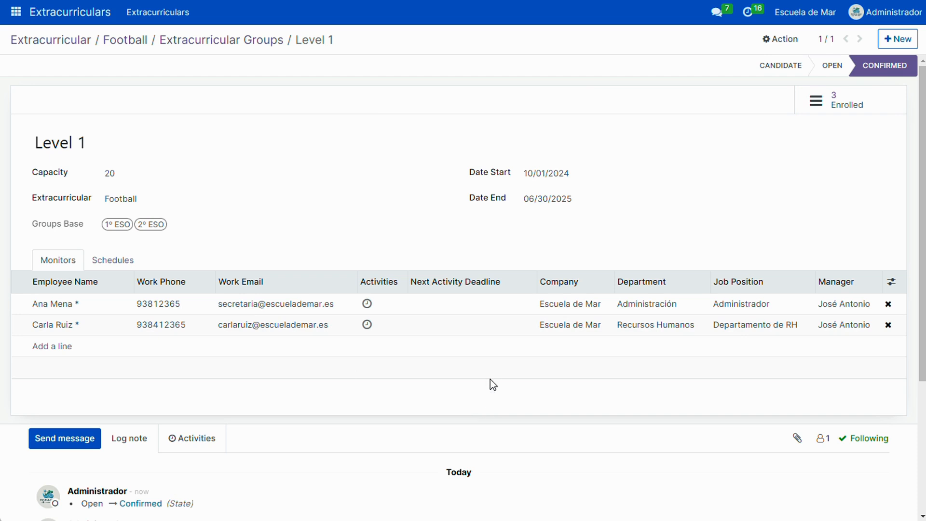
Reopen the confirmed subgroup's enrollments and show a blank new enrollment row, leaving it without a student
click(836, 100)
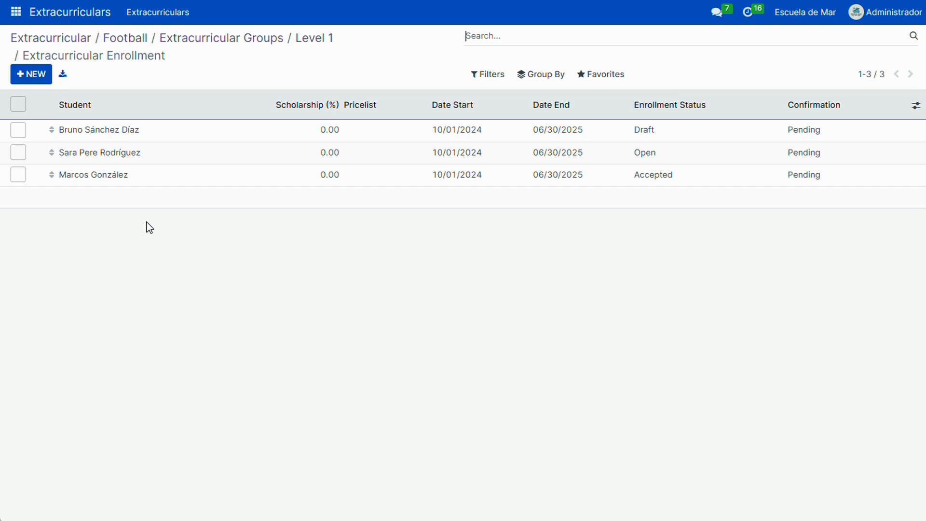
click(32, 79)
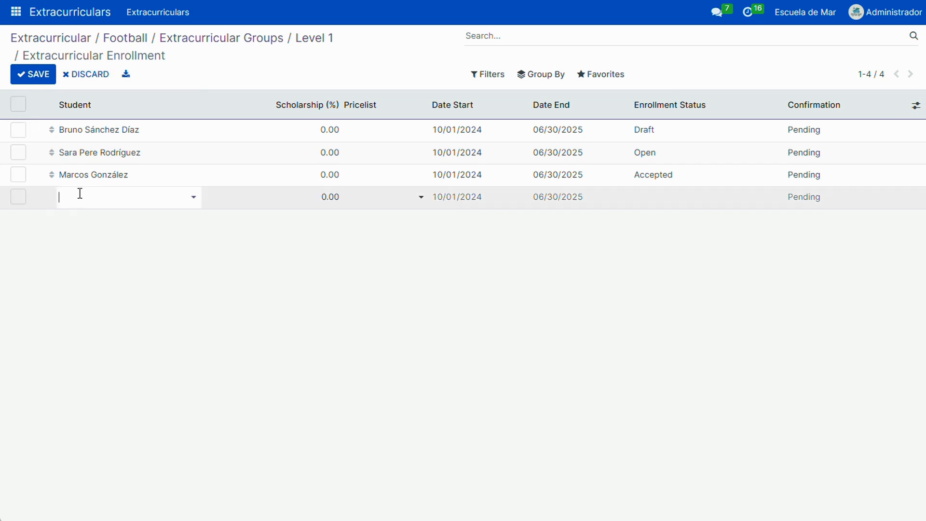
click(190, 277)
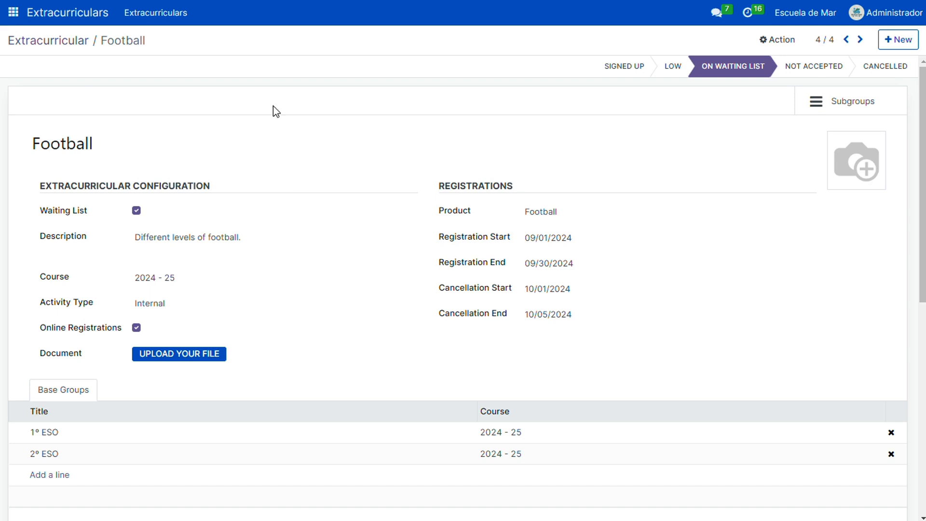
Switch to Alumnado y contactos, open the fourth student's record, and review its details and persons in charge
click(13, 14)
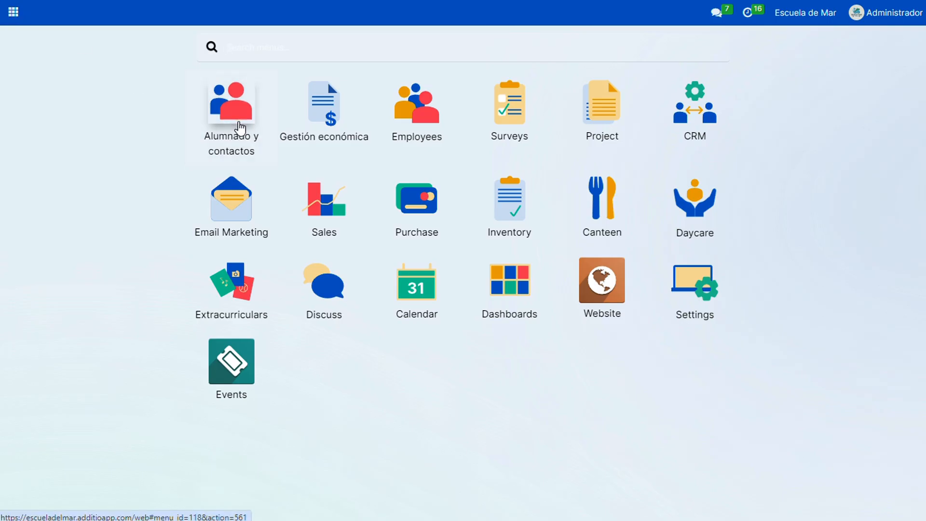
click(236, 121)
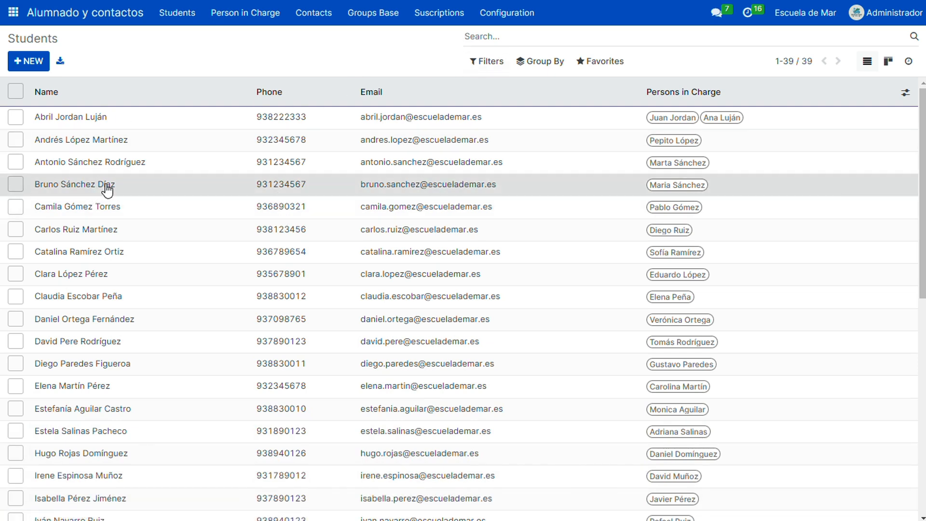
click(137, 185)
scroll(357, 261, down, 2)
scroll(511, 297, up, 2)
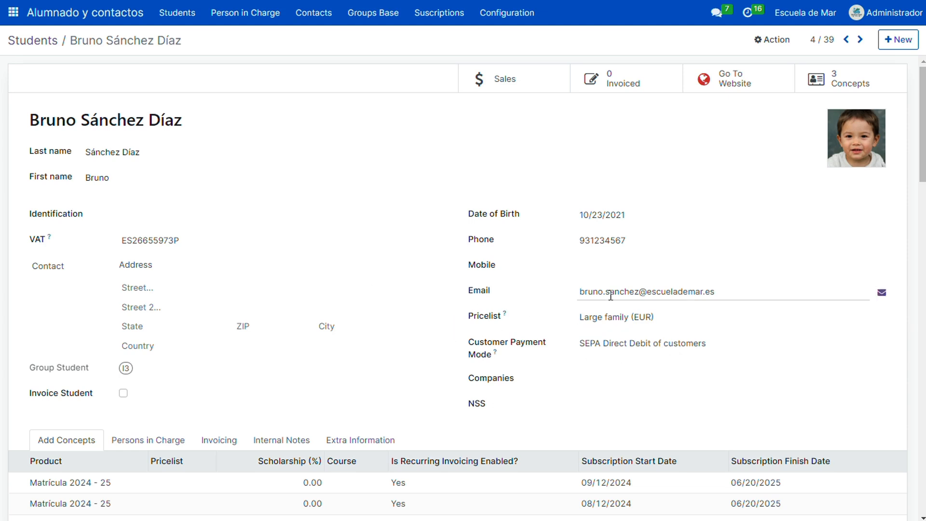
click(177, 440)
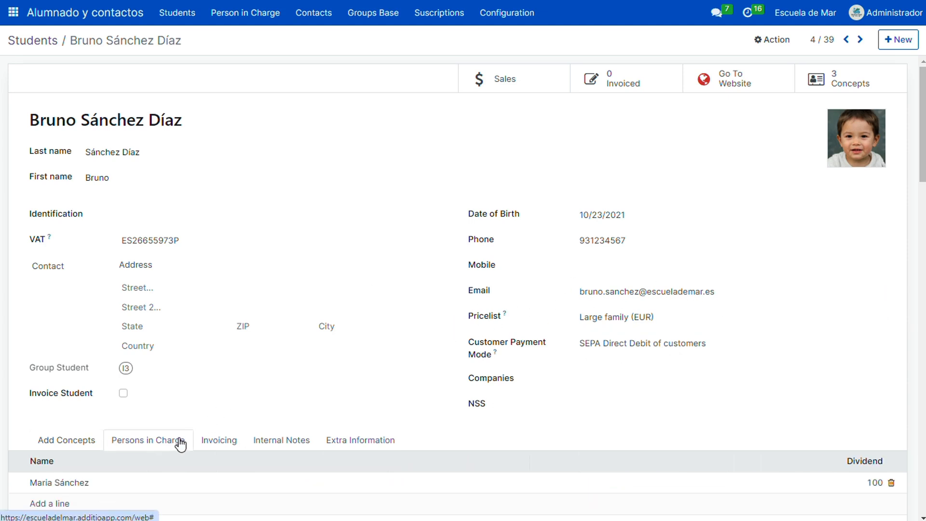
scroll(540, 301, down, 3)
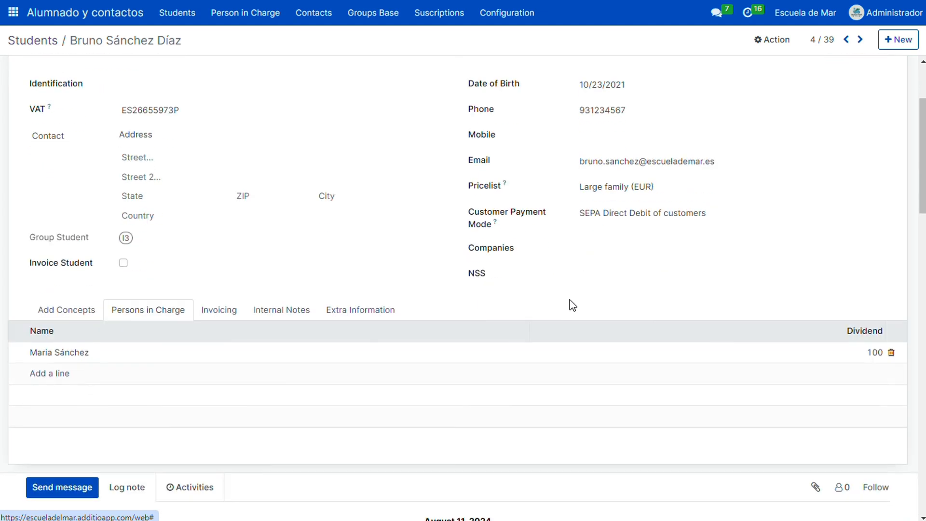